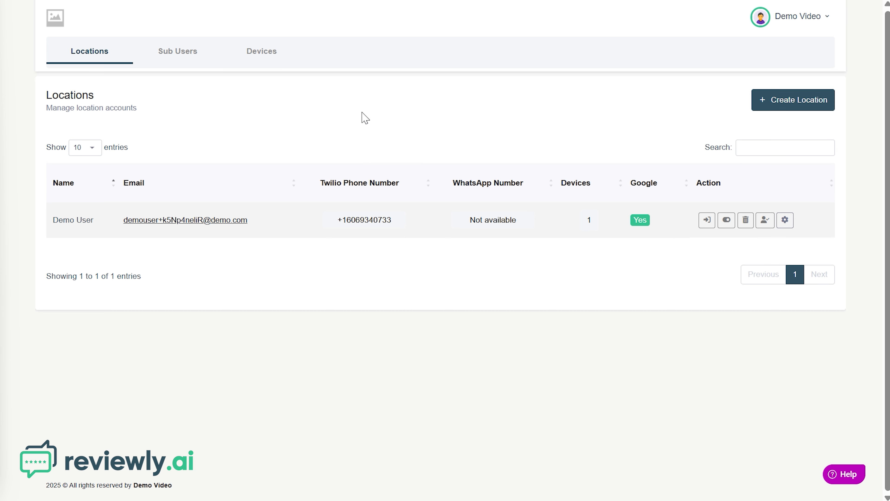
Open the Demo User location's dashboard through its email link and return to the account admin view
{"action": "left_click", "coordinate": [182, 221]}
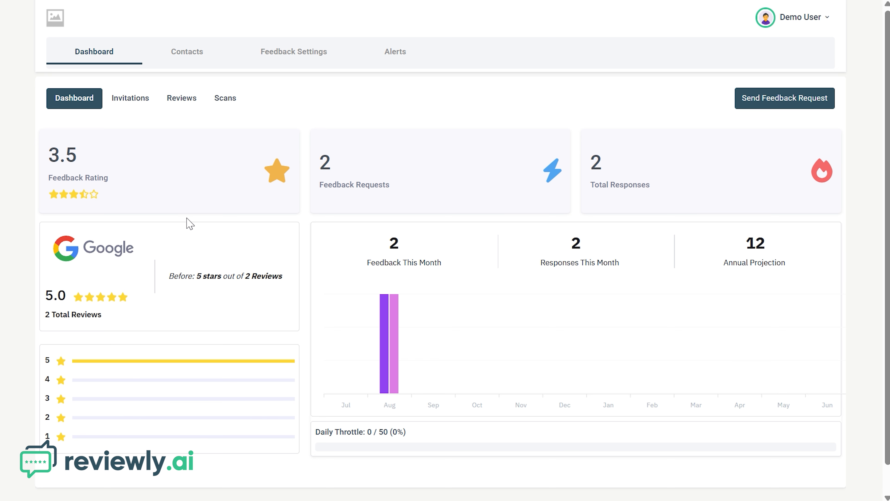
{"action": "left_click", "coordinate": [830, 21]}
{"action": "left_click", "coordinate": [797, 52]}
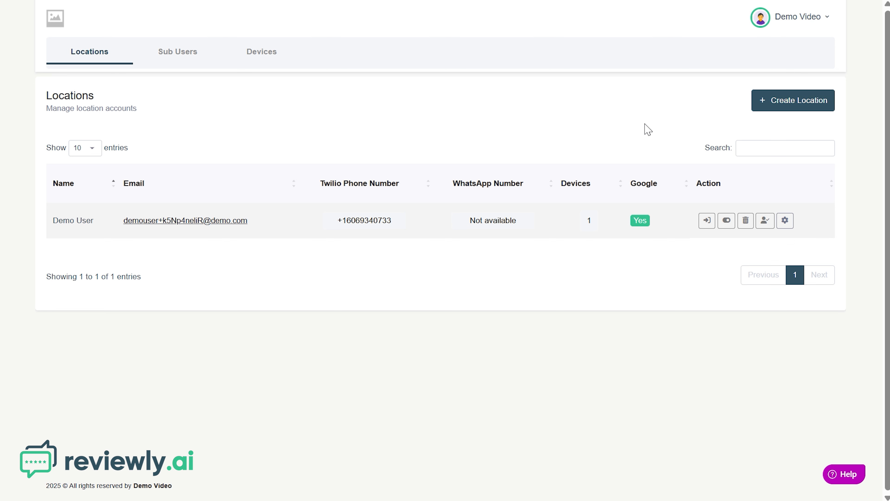
Log in to the Demo User location with its login action and switch back to the account admin
{"action": "left_click", "coordinate": [708, 224]}
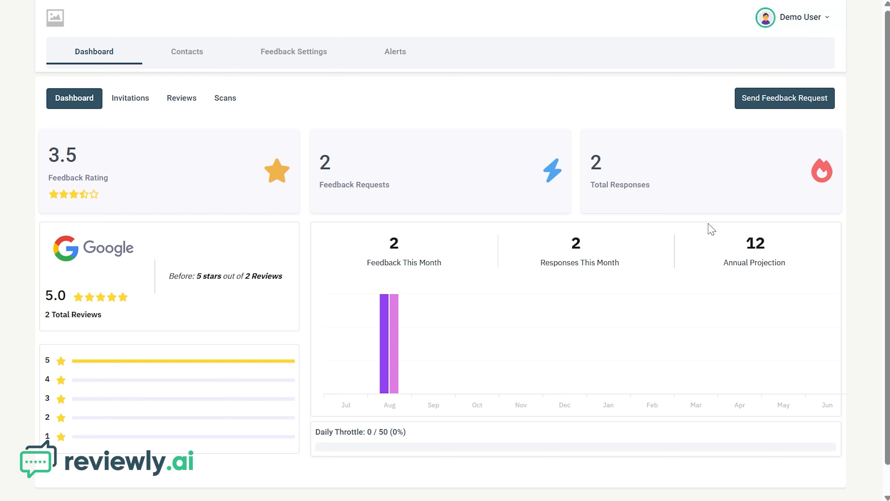
{"action": "left_click", "coordinate": [829, 18]}
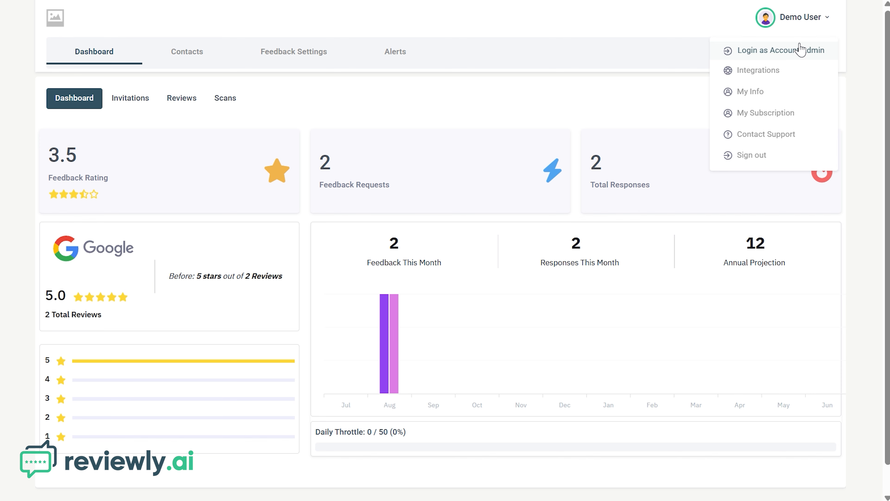
{"action": "left_click", "coordinate": [794, 55]}
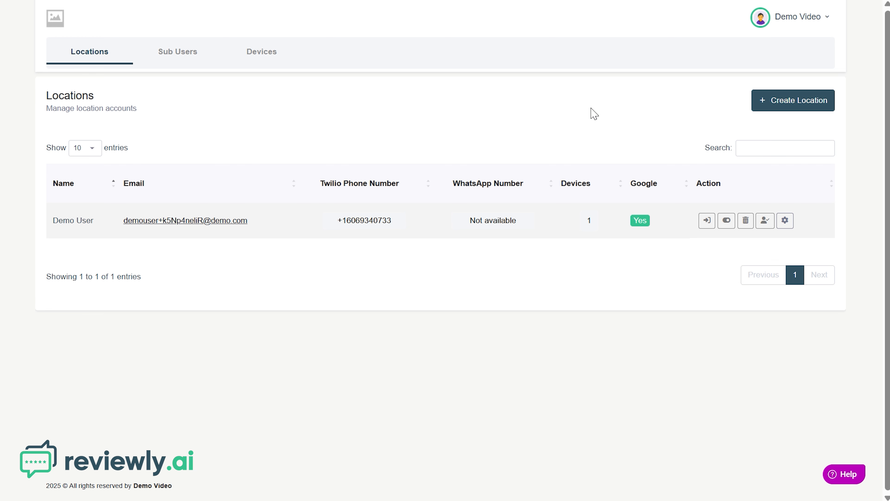
Disable the Demo User location and re-enable it, confirming both status changes
{"action": "left_click", "coordinate": [726, 221]}
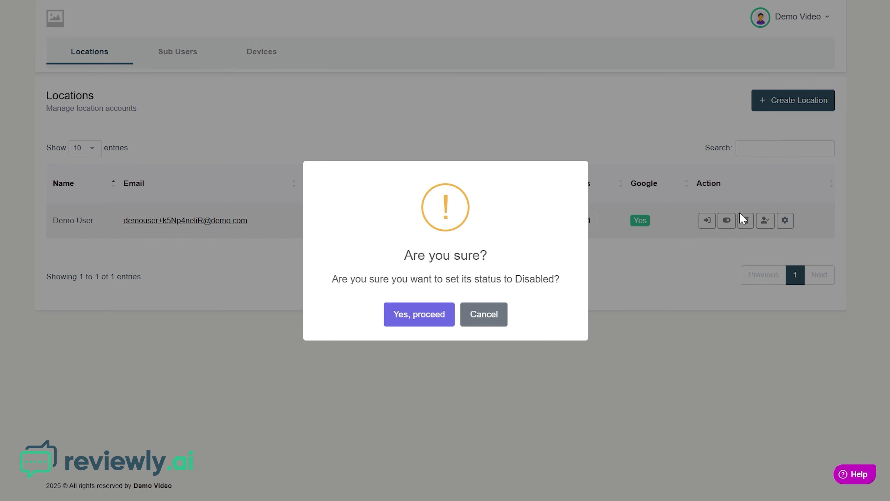
{"action": "left_click", "coordinate": [425, 324]}
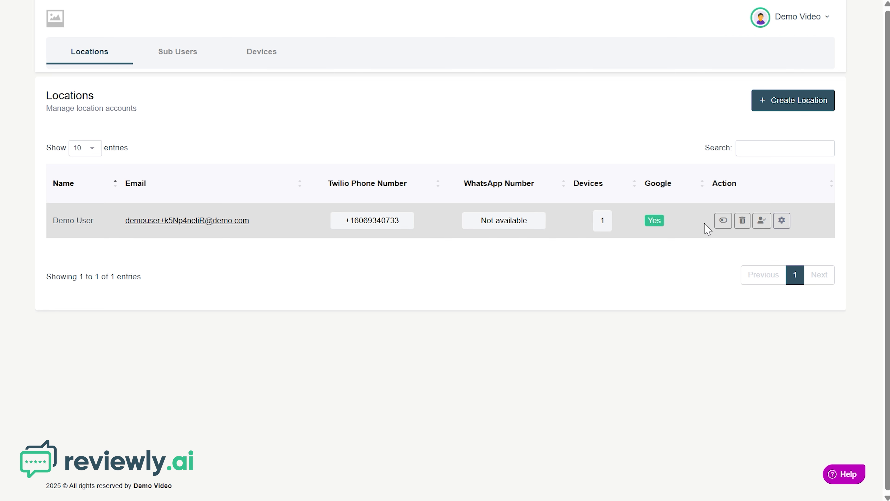
{"action": "left_click", "coordinate": [723, 223]}
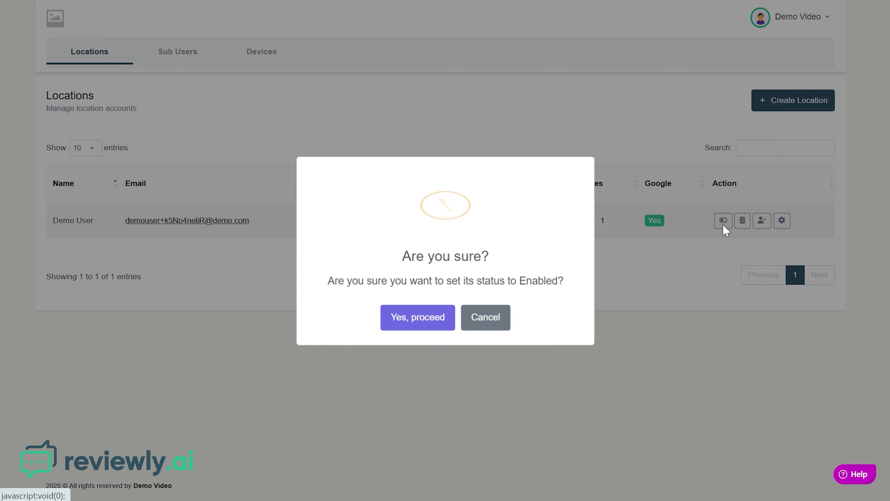
{"action": "left_click", "coordinate": [422, 318]}
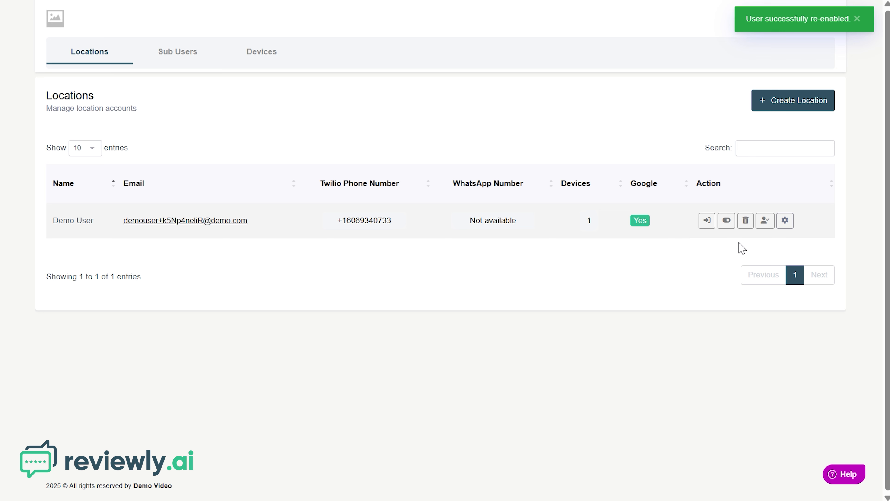
Call up the Demo User location's deletion prompt and its user info update form, dismissing both without changes
{"action": "left_click", "coordinate": [746, 223]}
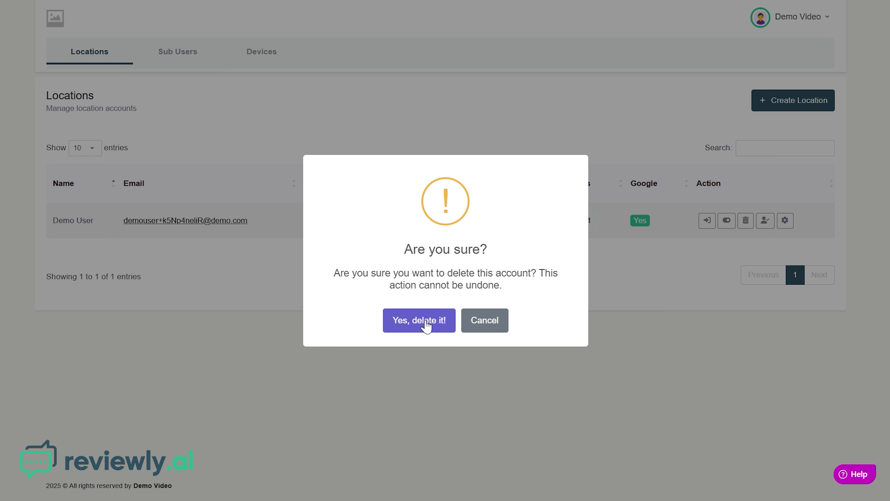
{"action": "left_click", "coordinate": [485, 328]}
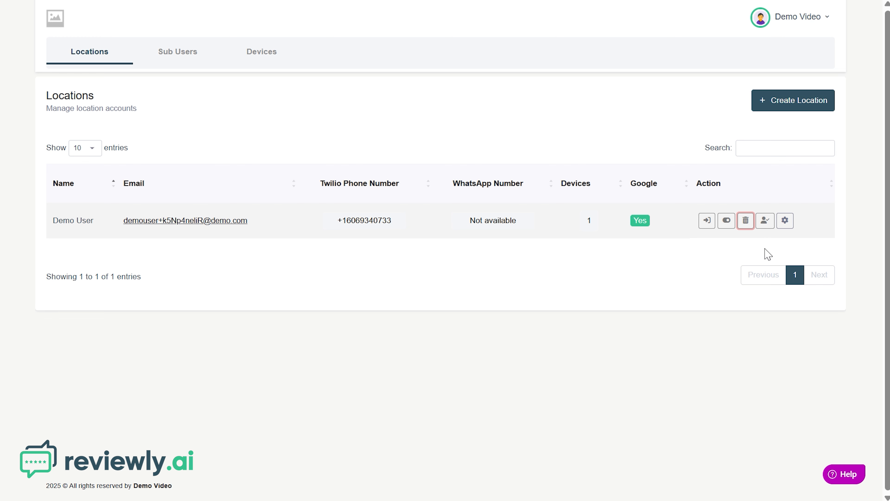
{"action": "left_click", "coordinate": [764, 224]}
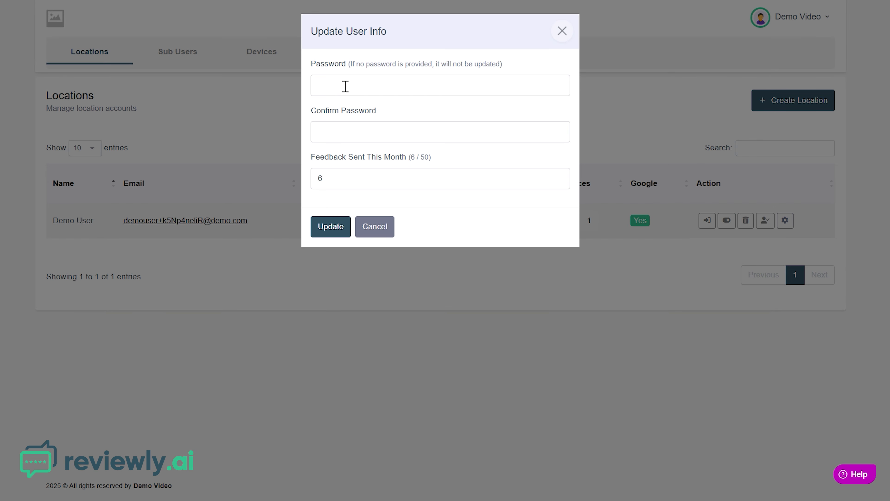
{"action": "left_click", "coordinate": [353, 127]}
{"action": "left_click", "coordinate": [562, 34]}
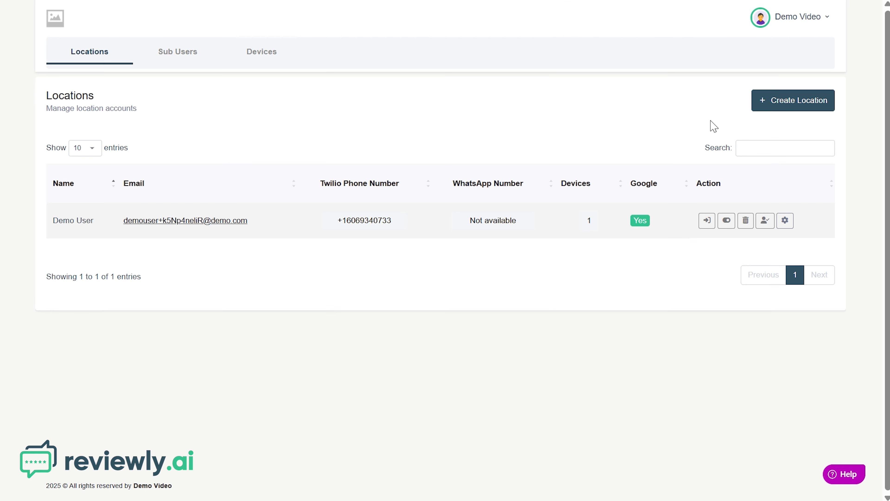
Enable the Demo User location's integration status and disable it again, confirming both changes
{"action": "left_click", "coordinate": [786, 228]}
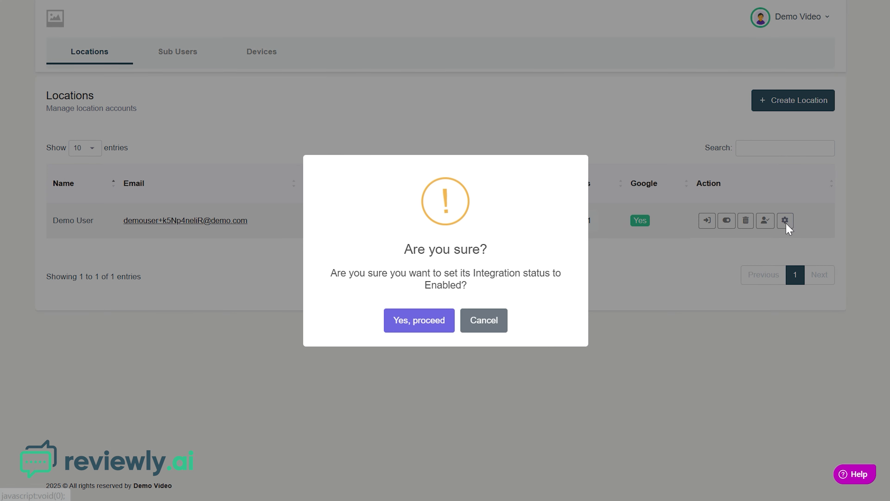
{"action": "left_click", "coordinate": [412, 329]}
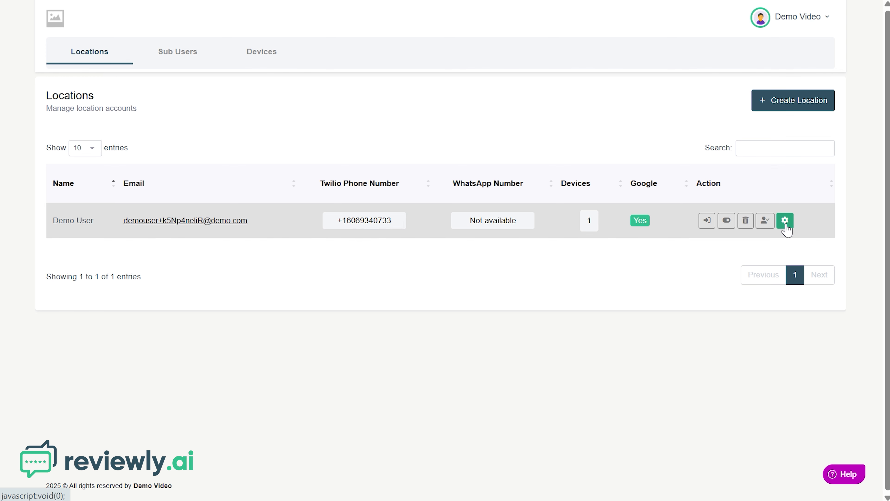
{"action": "left_click", "coordinate": [785, 224]}
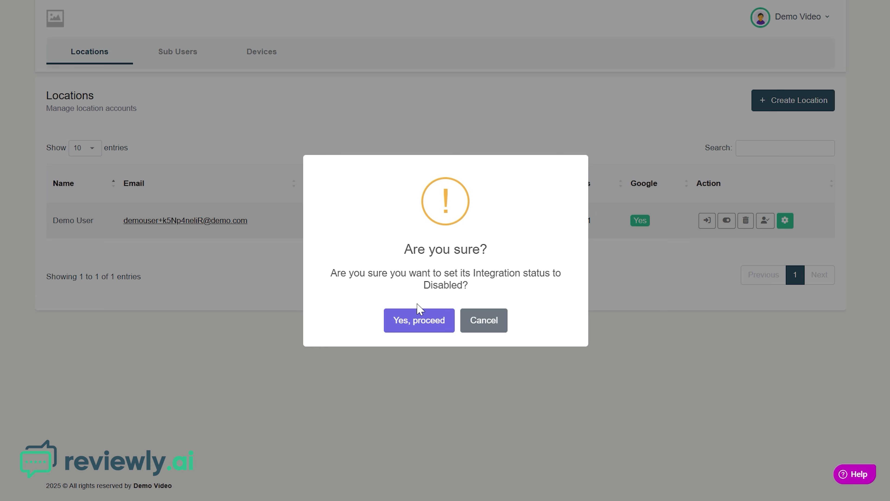
{"action": "left_click", "coordinate": [419, 329]}
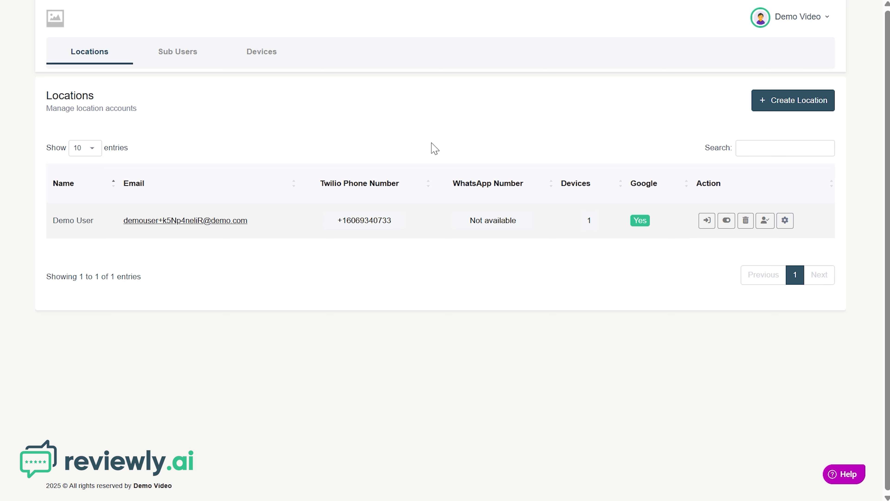
Examine the Create Location form's name, email, phone, password and subscription plan fields, and close it without creating a location
{"action": "left_click", "coordinate": [794, 110]}
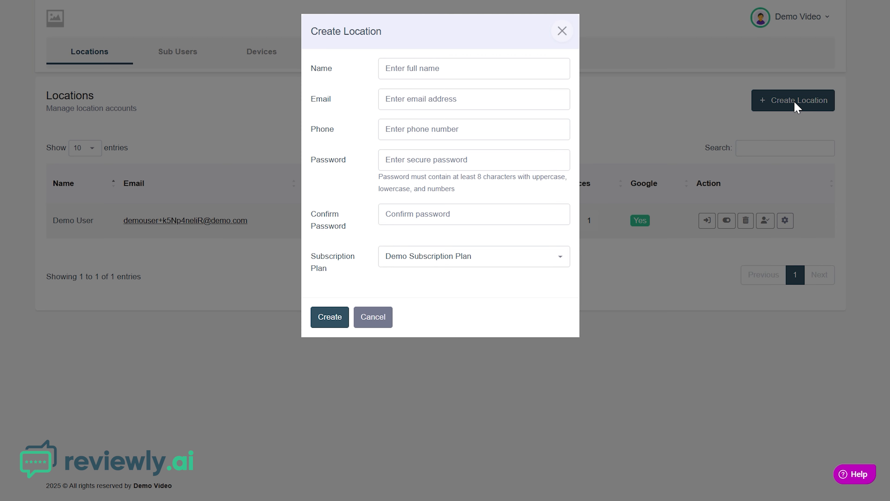
{"action": "left_click", "coordinate": [443, 66]}
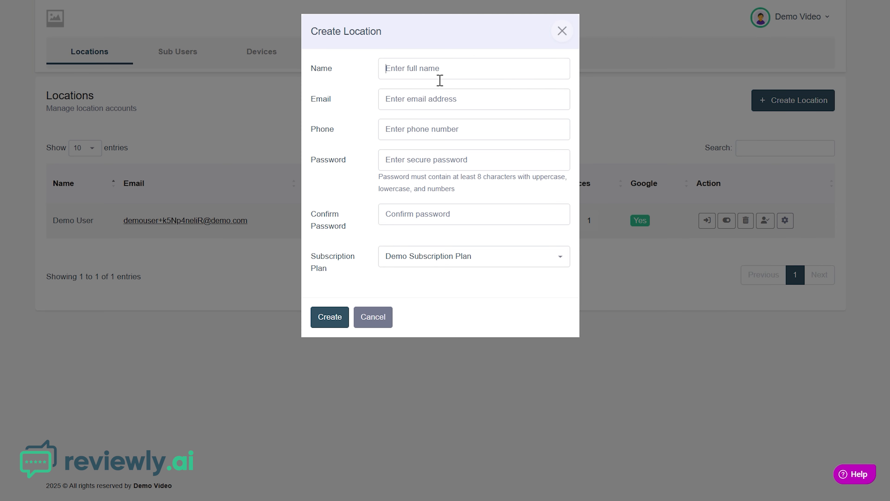
{"action": "left_click", "coordinate": [436, 96]}
{"action": "left_click", "coordinate": [437, 129]}
{"action": "left_click", "coordinate": [421, 210]}
{"action": "left_click", "coordinate": [466, 257]}
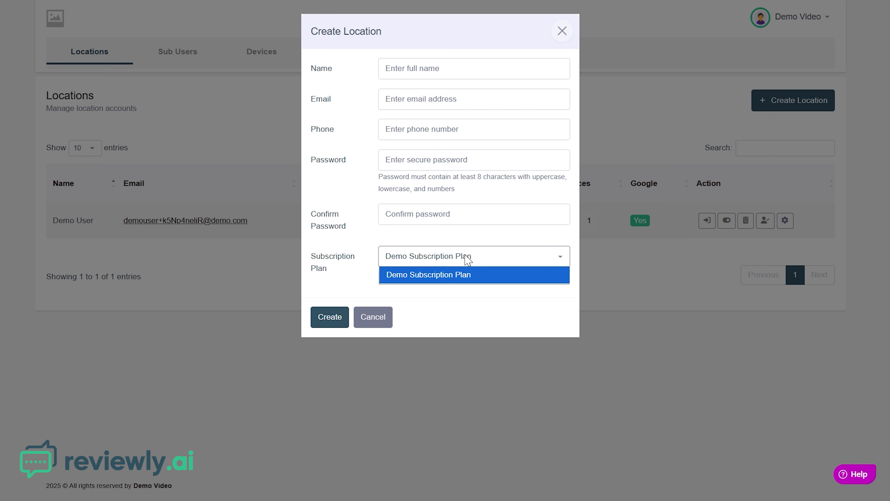
{"action": "left_click", "coordinate": [472, 240]}
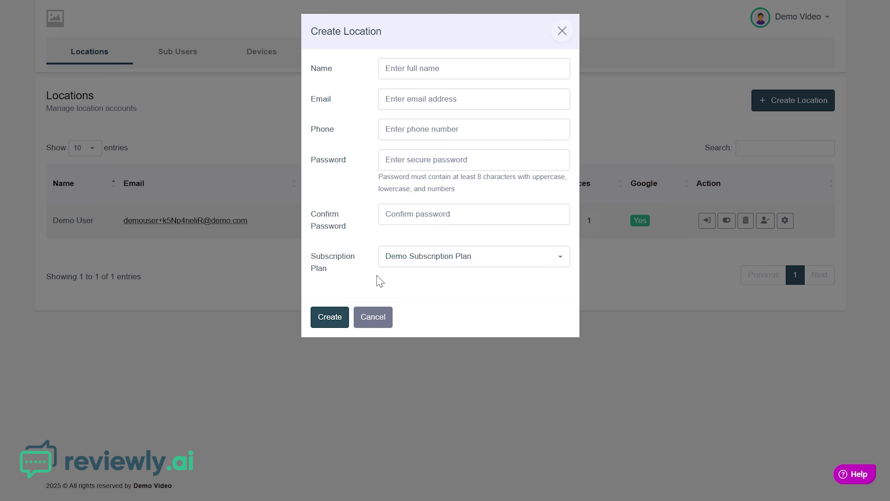
{"action": "left_click", "coordinate": [561, 32]}
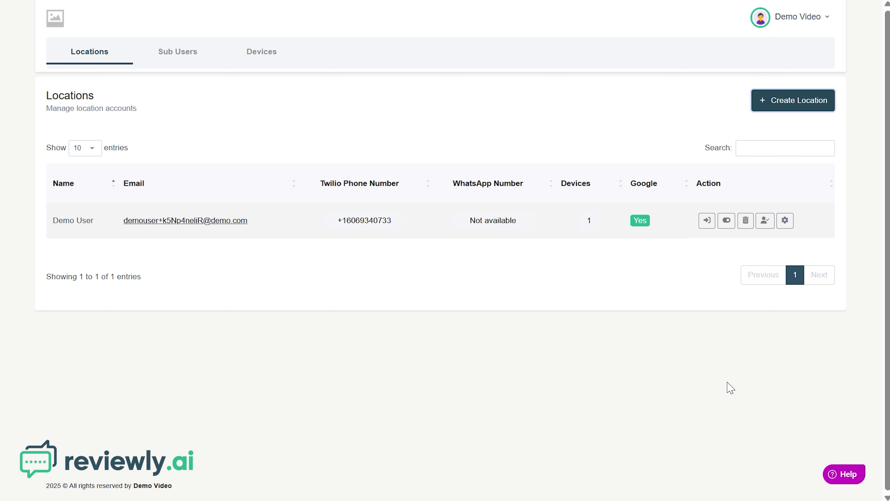
Open the support help widget, look at its article search and suggested articles, and close it
{"action": "left_click", "coordinate": [851, 482]}
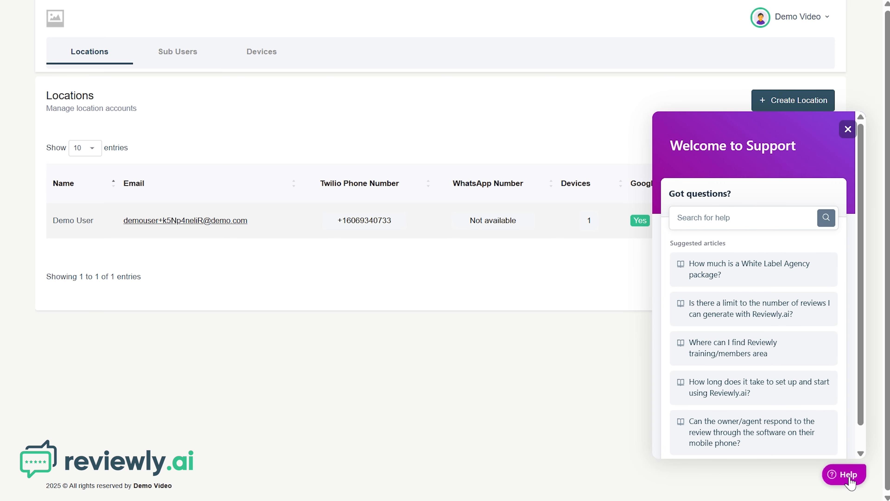
{"action": "left_click", "coordinate": [728, 217]}
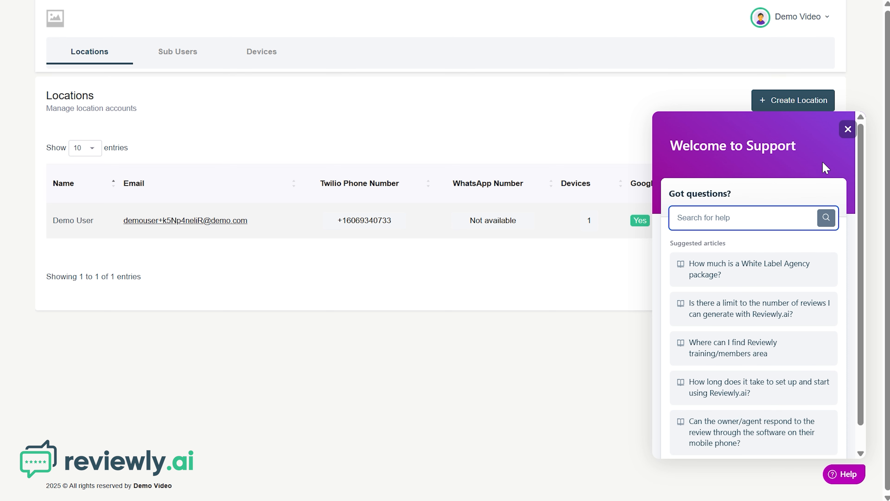
{"action": "left_click", "coordinate": [846, 133]}
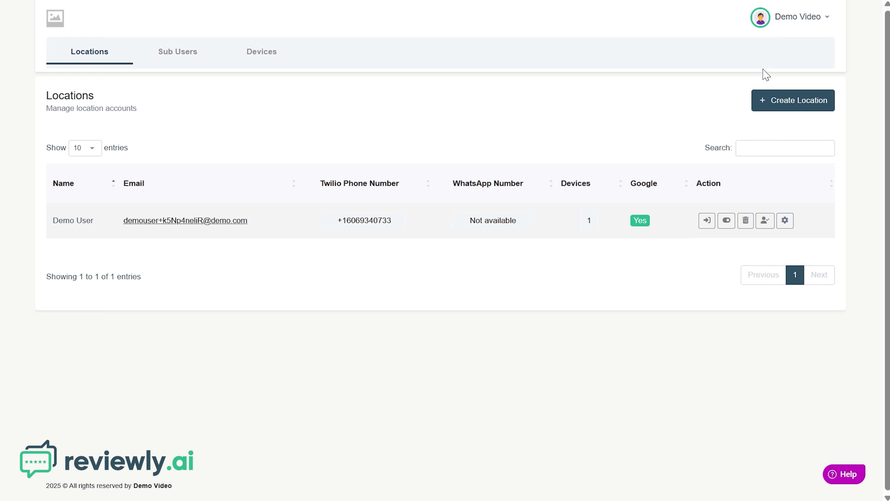
Examine the White Label general settings, including the support email, subdomain and top level domain options
{"action": "left_click", "coordinate": [826, 26]}
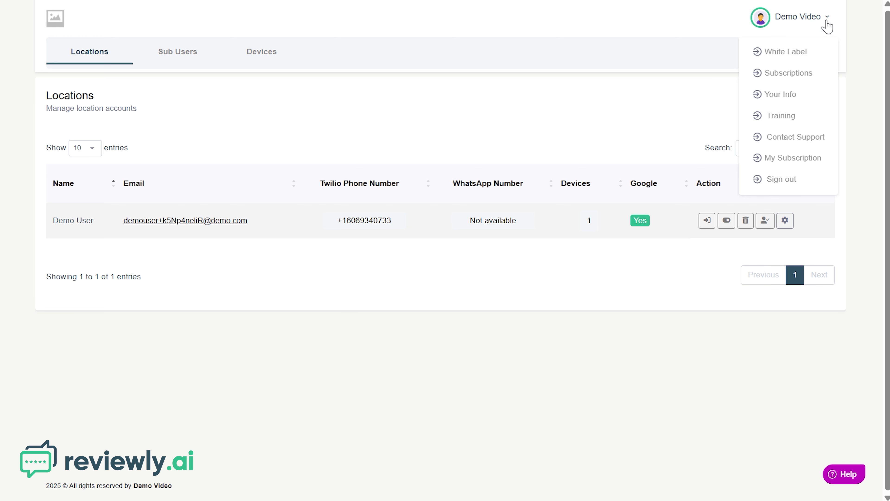
{"action": "left_click", "coordinate": [783, 56]}
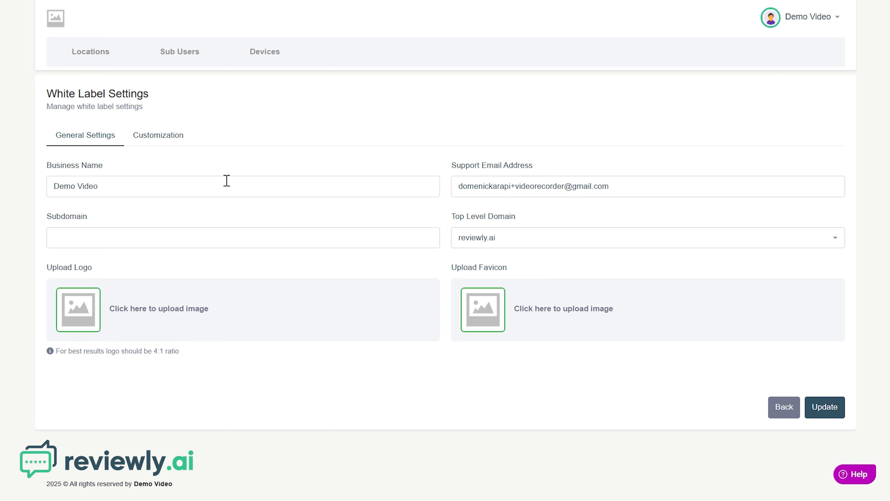
{"action": "left_click", "coordinate": [675, 178]}
{"action": "left_click", "coordinate": [156, 235]}
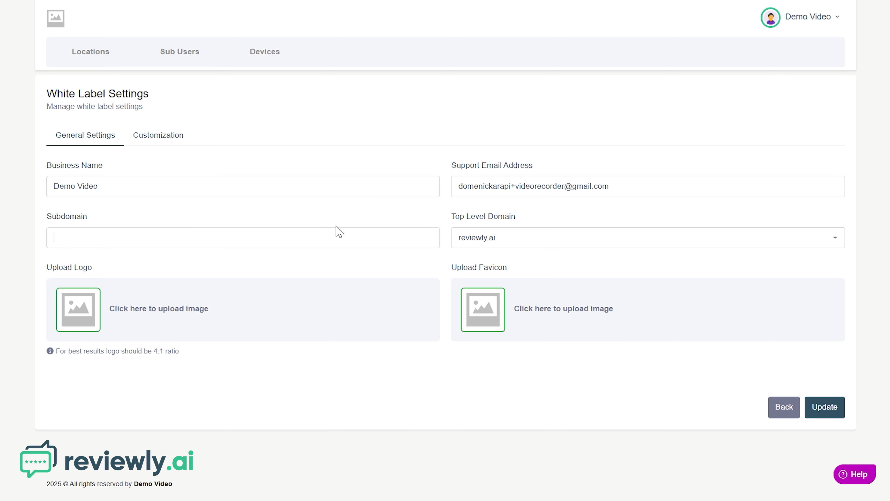
{"action": "left_click", "coordinate": [562, 240]}
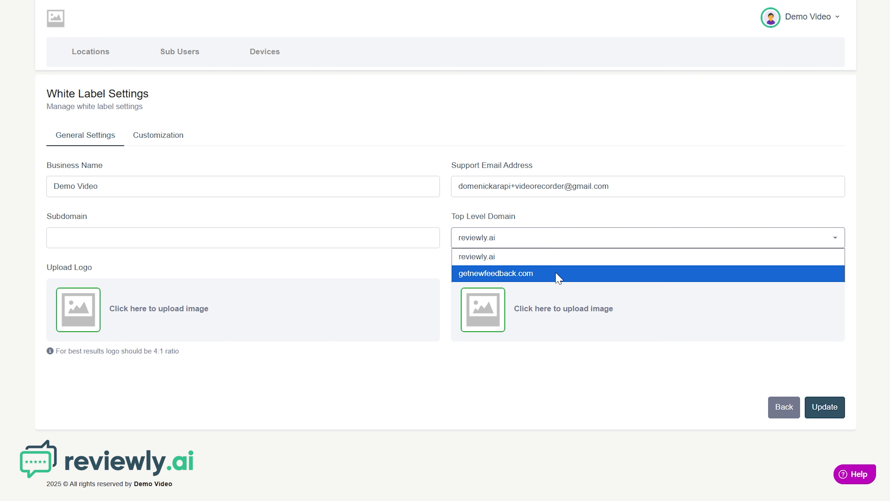
{"action": "left_click", "coordinate": [337, 276]}
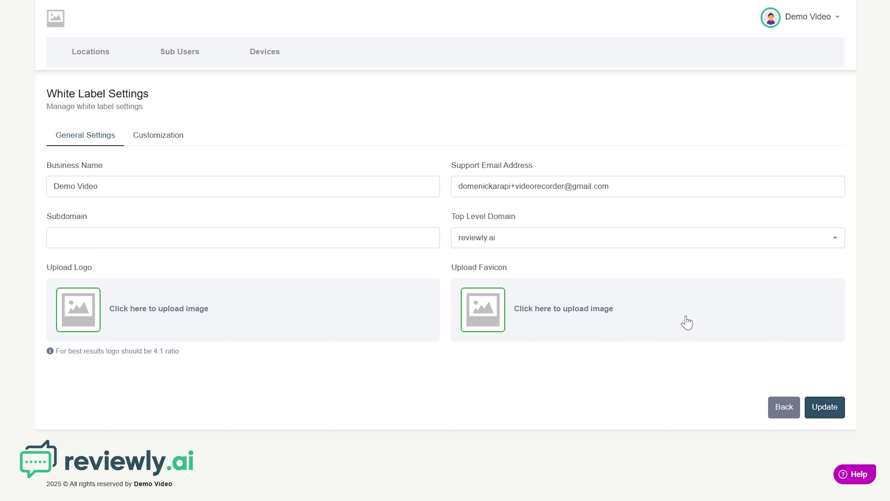
{"action": "left_click", "coordinate": [832, 412]}
In the white label customization, preview the Gradient header style and set the header style to Solid Color
{"action": "left_click", "coordinate": [167, 139]}
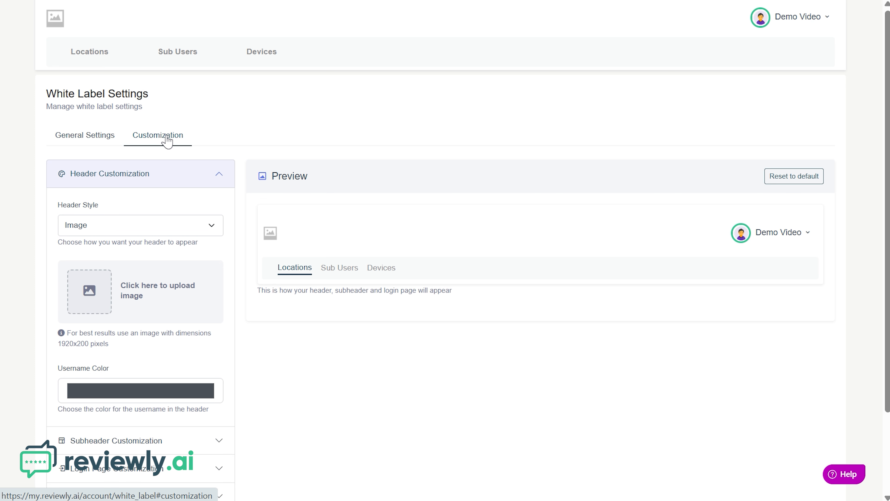
{"action": "left_click", "coordinate": [163, 223]}
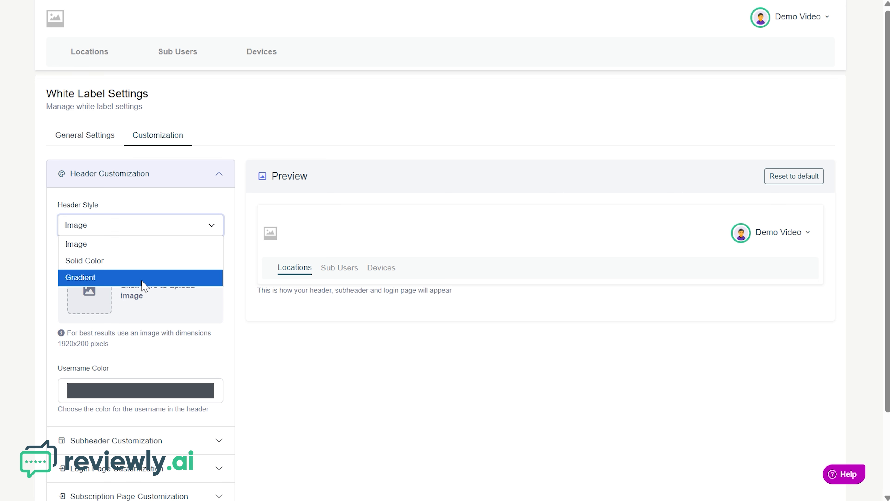
{"action": "left_click", "coordinate": [144, 278]}
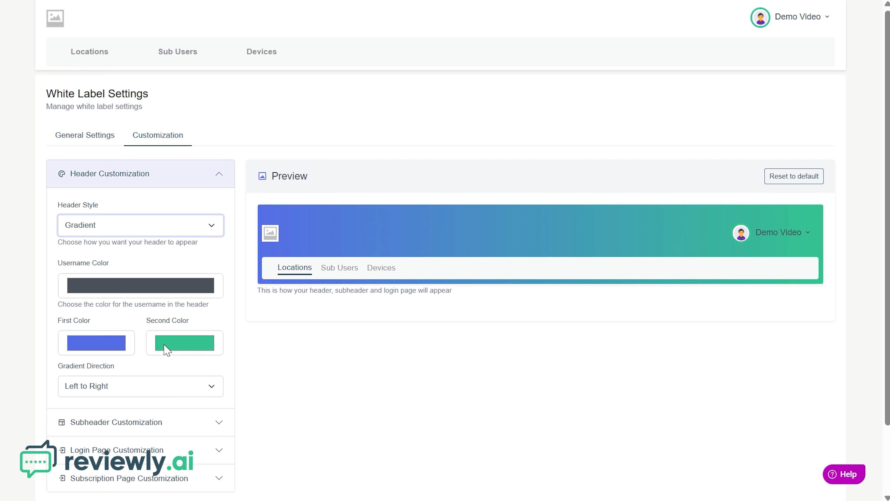
{"action": "left_click", "coordinate": [209, 232]}
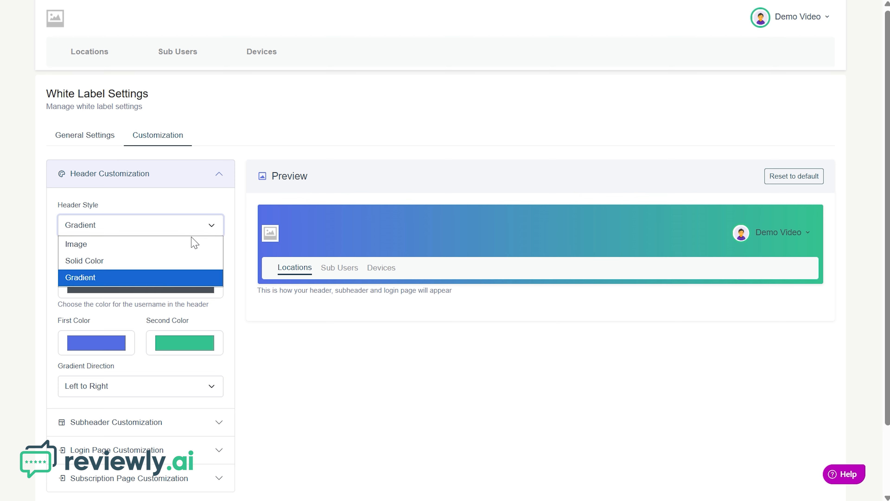
{"action": "left_click", "coordinate": [175, 261]}
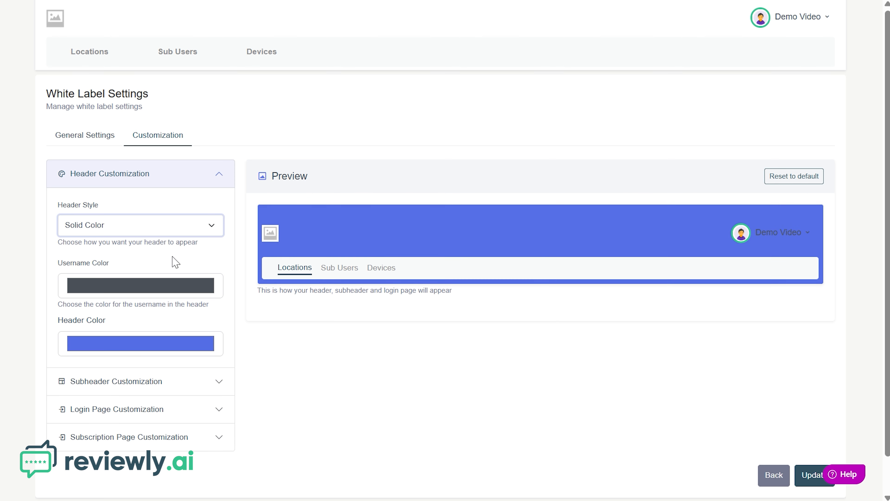
Switch the header style to Image and examine its image upload and username color options
{"action": "left_click", "coordinate": [210, 229]}
{"action": "left_click", "coordinate": [189, 246]}
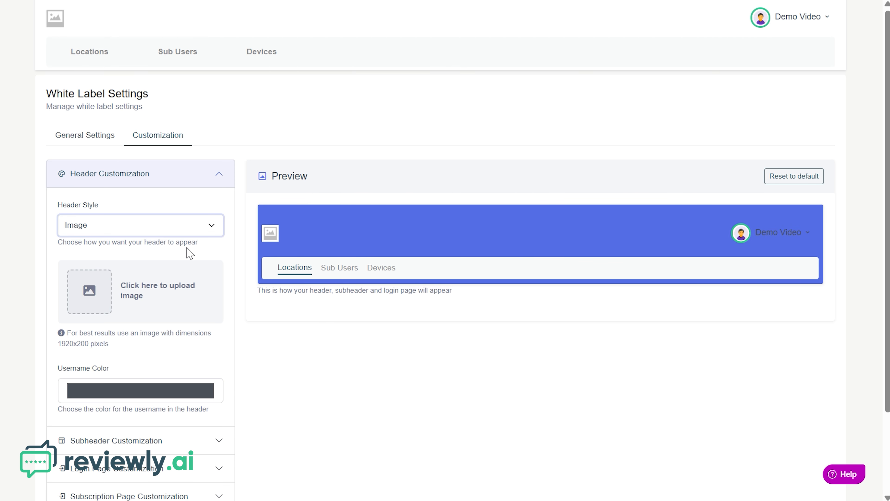
{"action": "left_click_drag", "start_coordinate": [887, 107], "coordinate": [889, 196]}
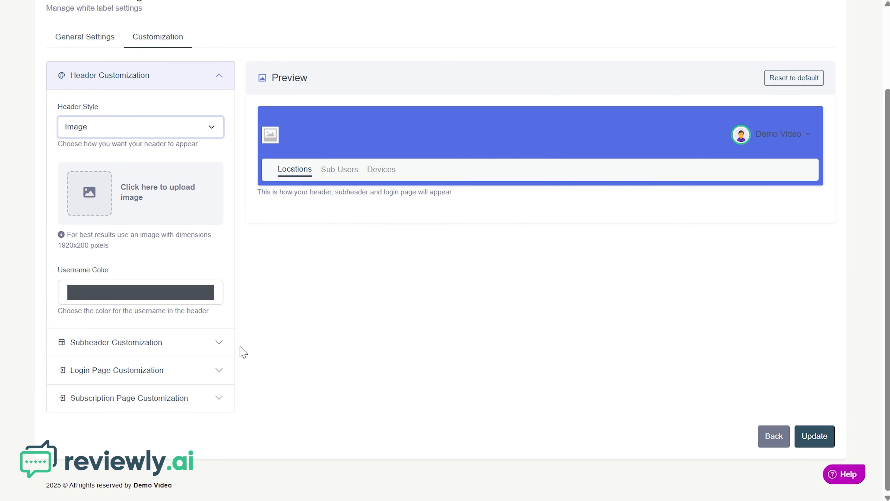
In the subheader customization, preview the Gradient style and examine the available gradient directions, leaving Left to Right selected
{"action": "left_click", "coordinate": [219, 343]}
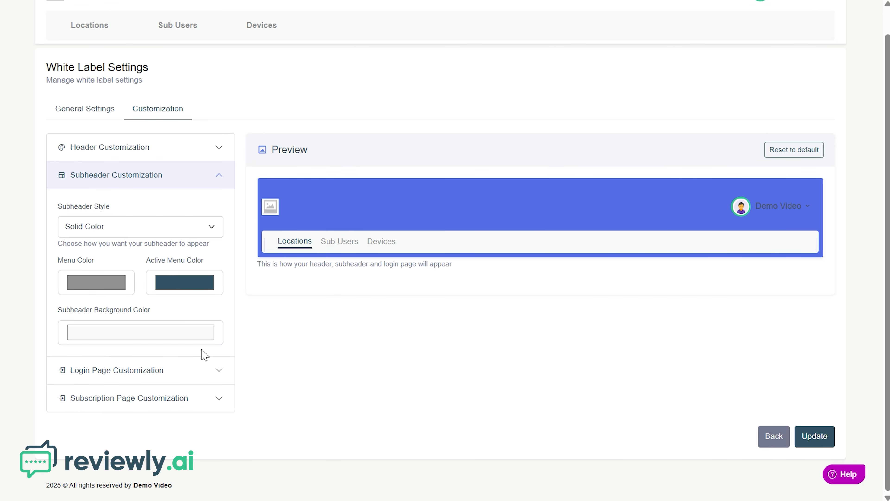
{"action": "left_click", "coordinate": [126, 230]}
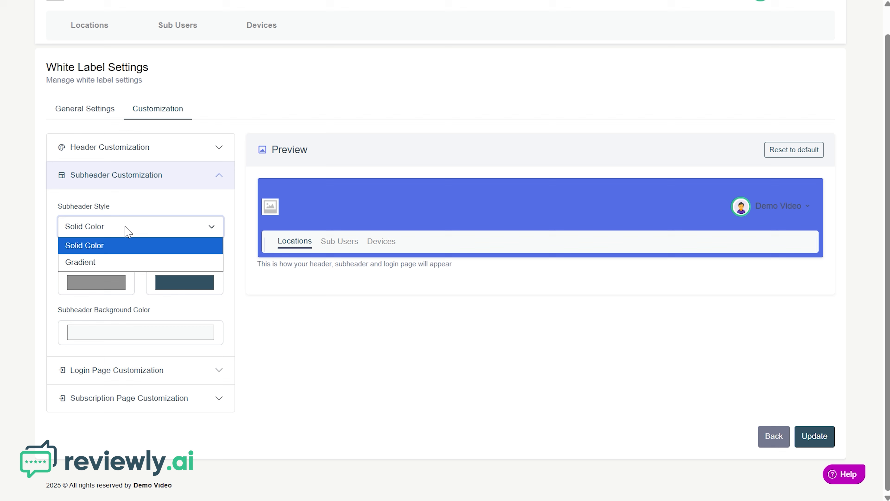
{"action": "left_click", "coordinate": [115, 263]}
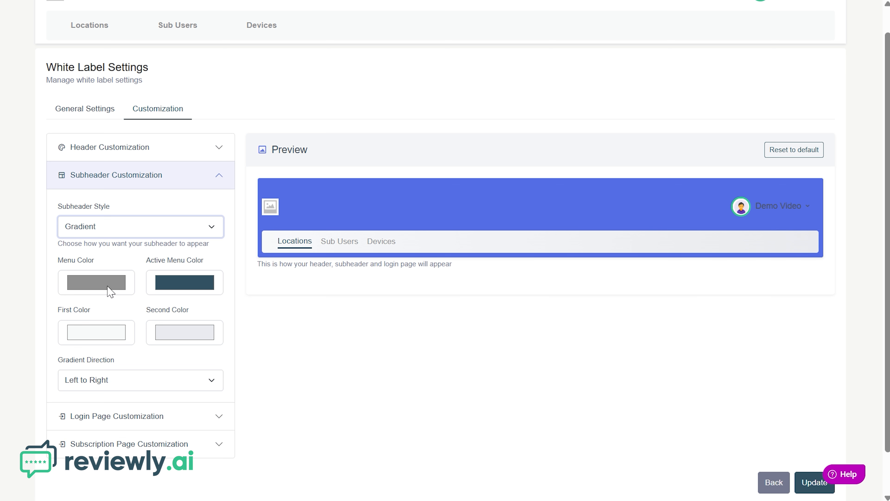
{"action": "left_click", "coordinate": [100, 380]}
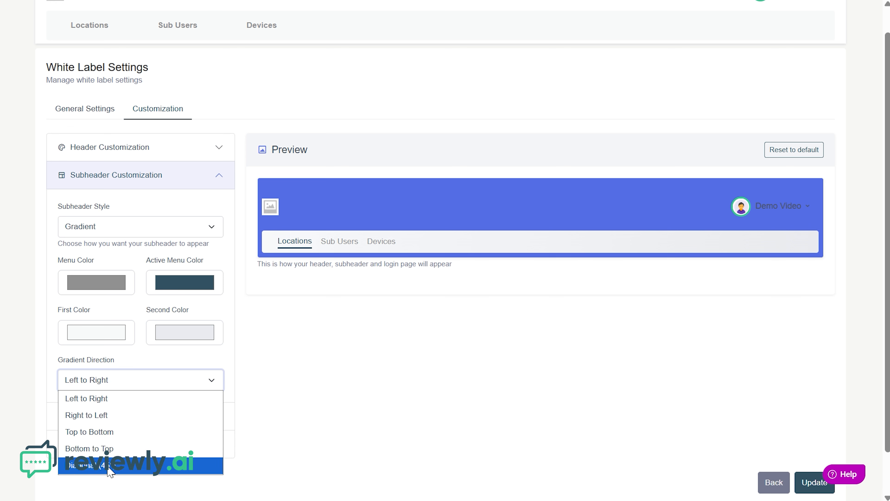
{"action": "left_click", "coordinate": [291, 400]}
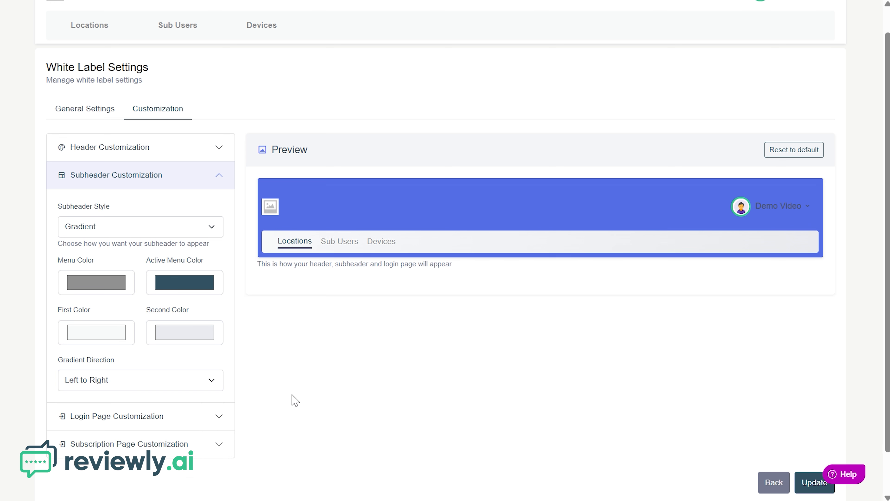
Examine the login page and subscription page customization, including the subscription form's color options and preview
{"action": "left_click", "coordinate": [218, 423]}
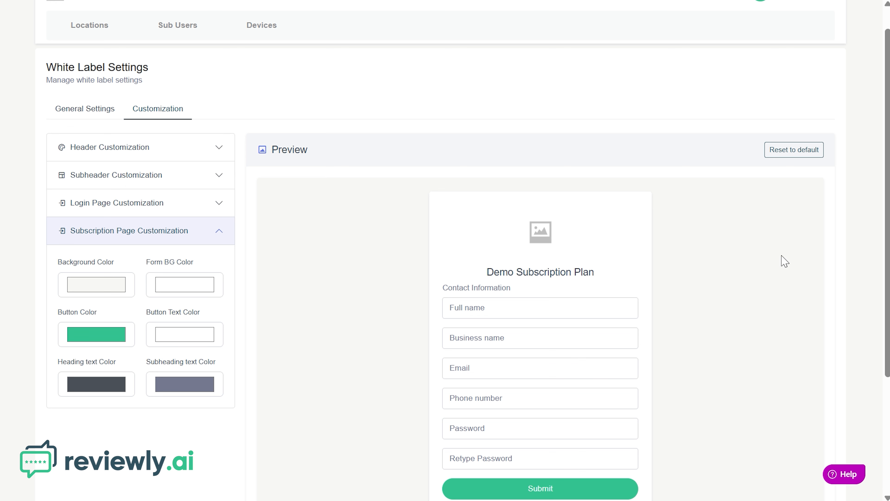
{"action": "left_click_drag", "start_coordinate": [886, 228], "coordinate": [886, 366]}
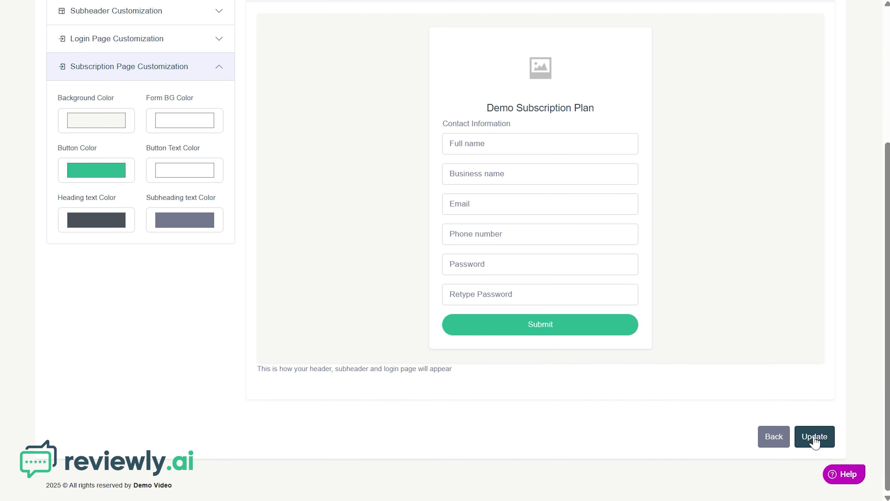
{"action": "left_click_drag", "start_coordinate": [888, 393], "coordinate": [887, 246]}
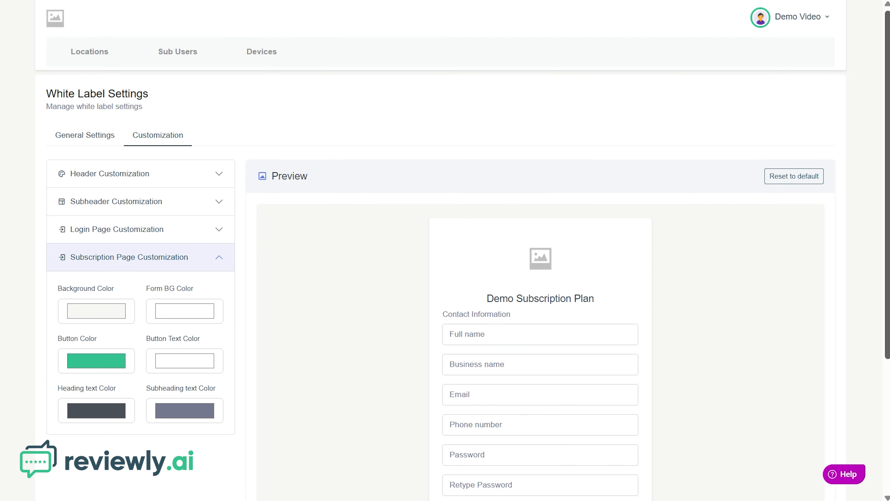
Open the reset to default options, select the header, subheader, login and subscription customizations, and cancel without resetting
{"action": "left_click", "coordinate": [790, 180]}
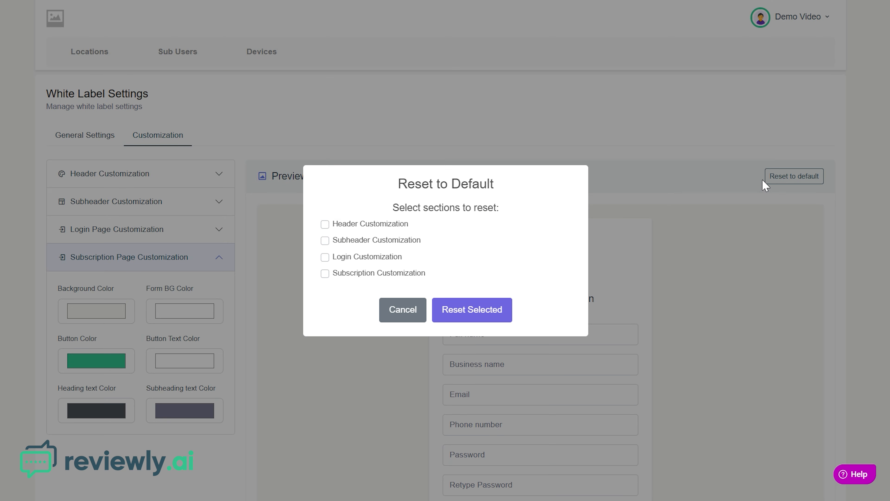
{"action": "left_click", "coordinate": [325, 242]}
{"action": "left_click", "coordinate": [325, 257]}
{"action": "left_click", "coordinate": [325, 224]}
{"action": "left_click", "coordinate": [324, 273]}
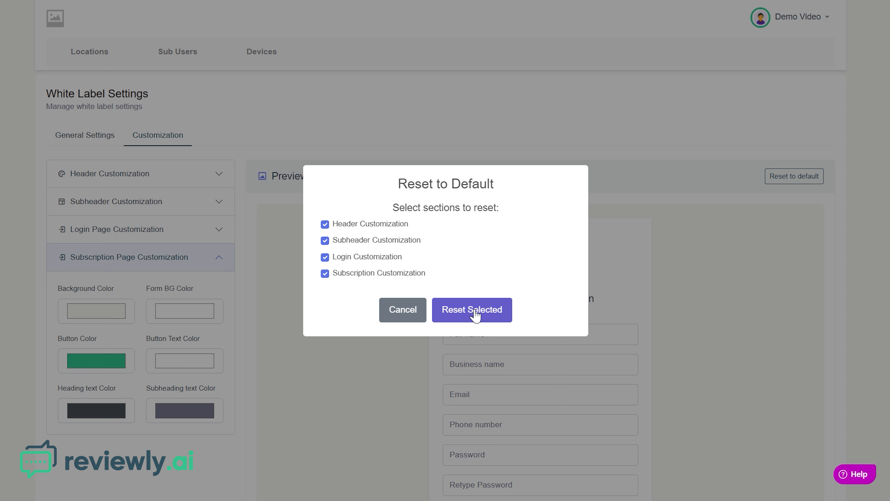
{"action": "left_click", "coordinate": [400, 318]}
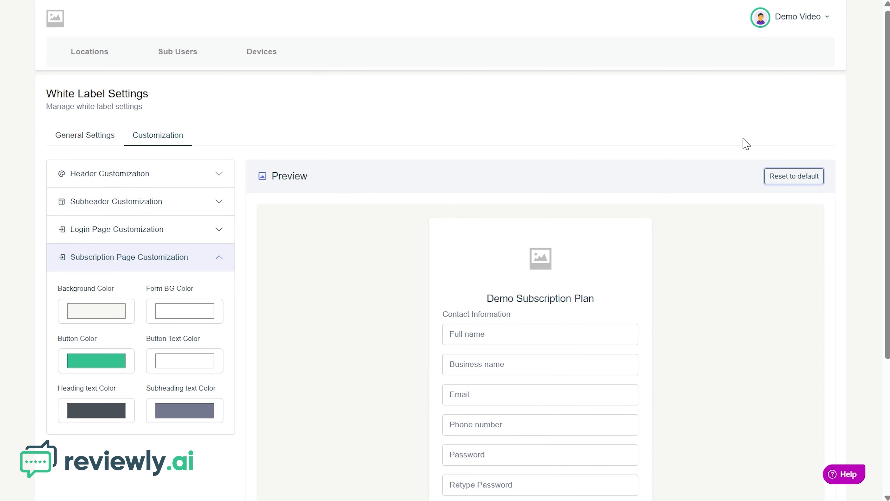
Open the Training page from the account options and look at its support information and Agency Training section
{"action": "left_click", "coordinate": [829, 21]}
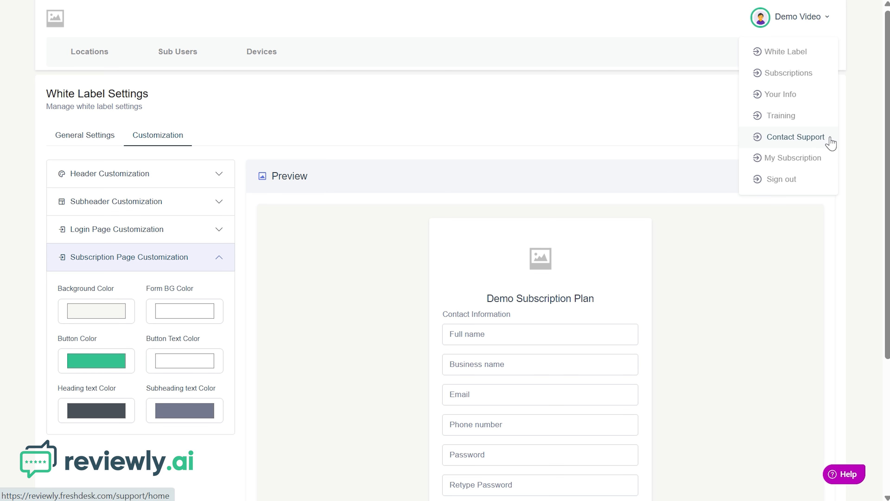
{"action": "left_click", "coordinate": [805, 122]}
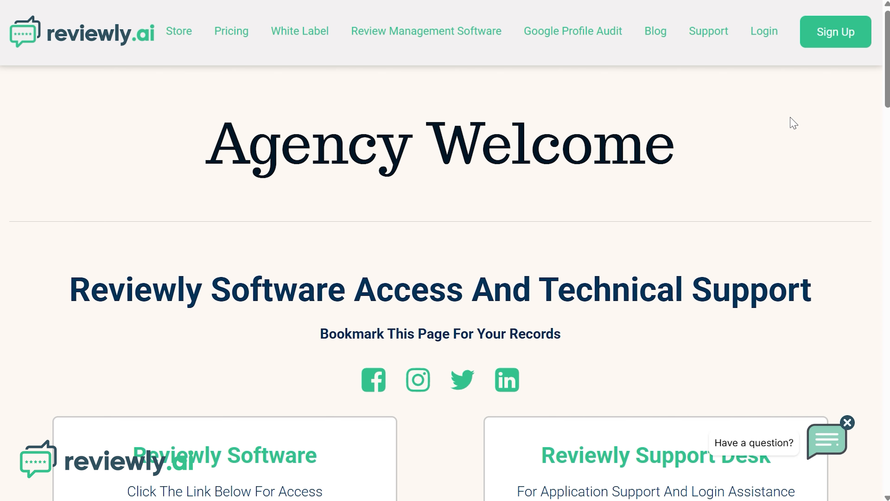
{"action": "left_click_drag", "start_coordinate": [886, 93], "coordinate": [888, 148]}
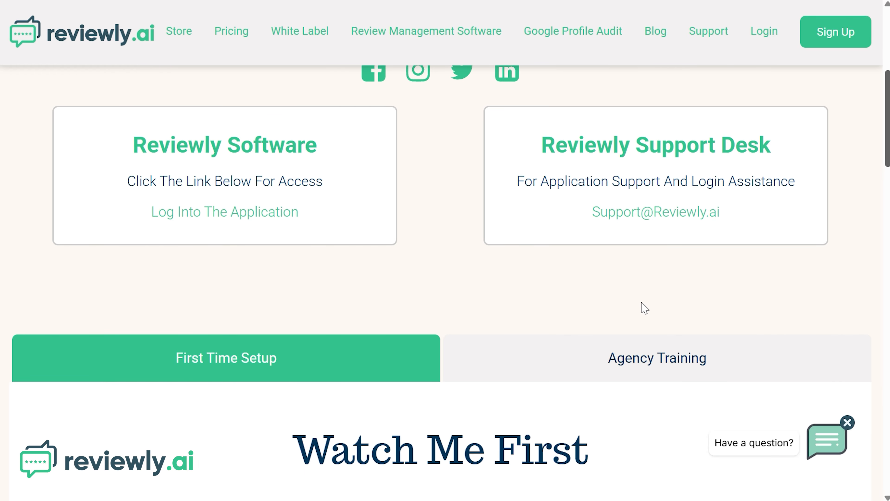
{"action": "left_click", "coordinate": [628, 356]}
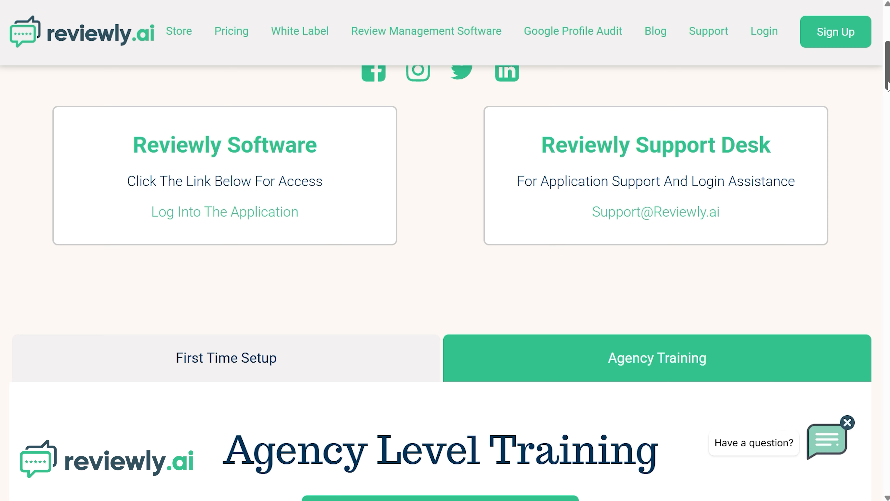
{"action": "left_click_drag", "start_coordinate": [888, 84], "coordinate": [888, 53]}
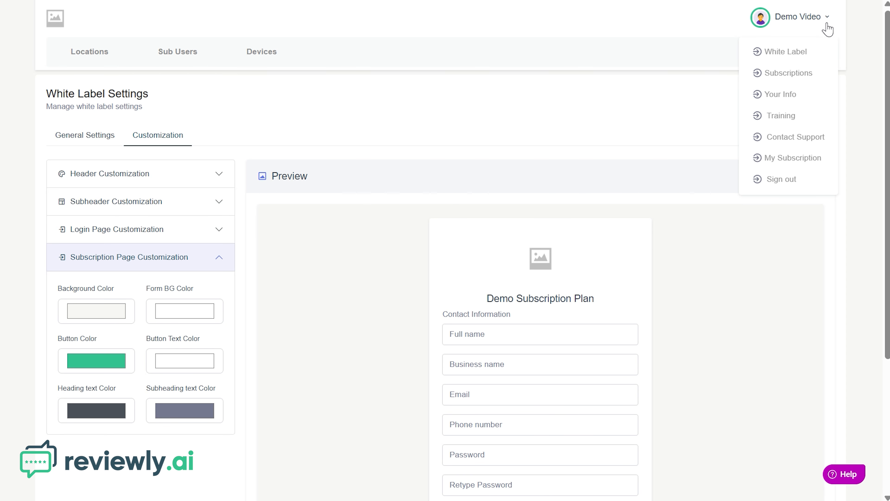
Open the Contact Support portal and examine the fields of its ticket submission form
{"action": "left_click", "coordinate": [796, 136]}
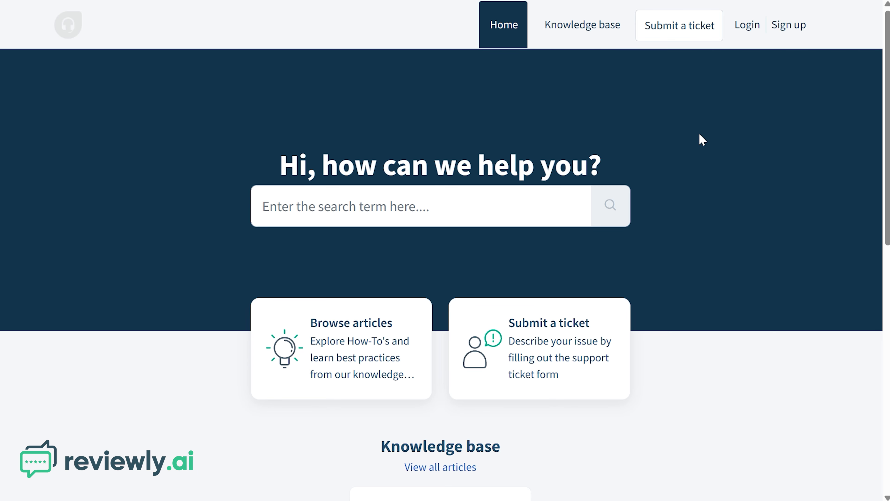
{"action": "left_click", "coordinate": [543, 340]}
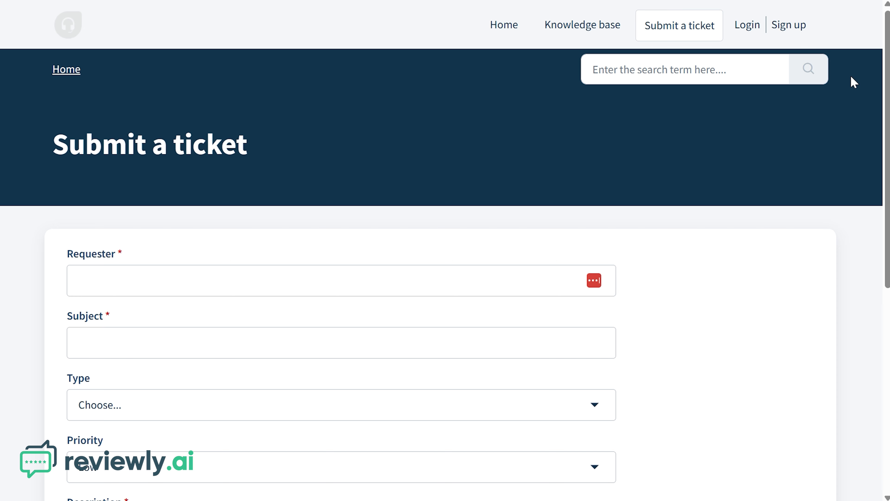
{"action": "left_click_drag", "start_coordinate": [887, 82], "coordinate": [888, 295]}
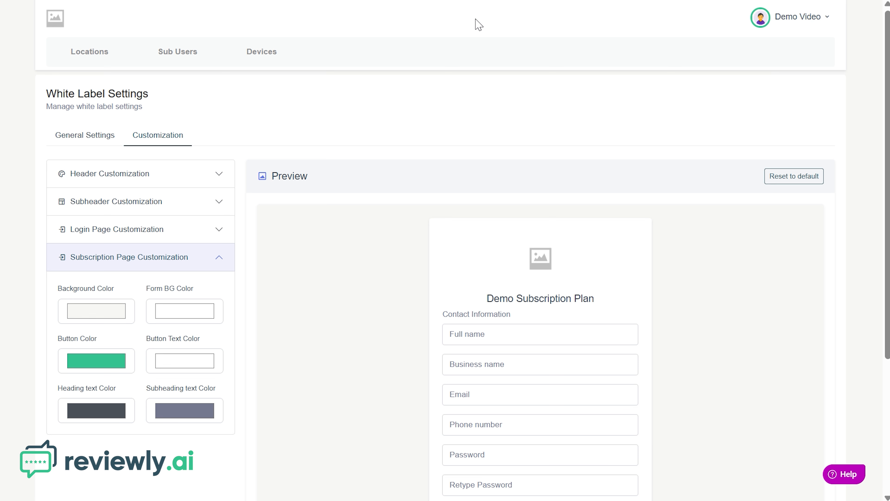
Open the account's Your Info page and examine the business name, contact name, business category and language options, keeping English
{"action": "left_click", "coordinate": [828, 18]}
{"action": "left_click", "coordinate": [791, 99]}
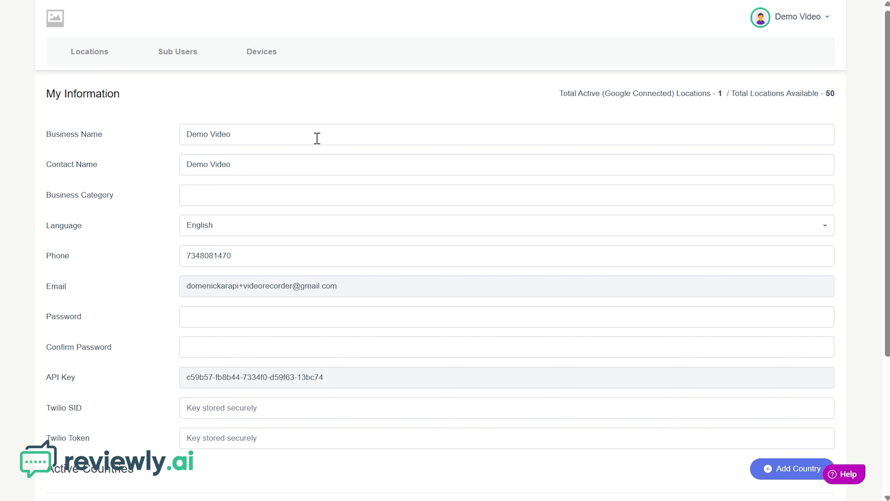
{"action": "left_click", "coordinate": [304, 164]}
{"action": "left_click", "coordinate": [289, 190]}
{"action": "left_click", "coordinate": [193, 232]}
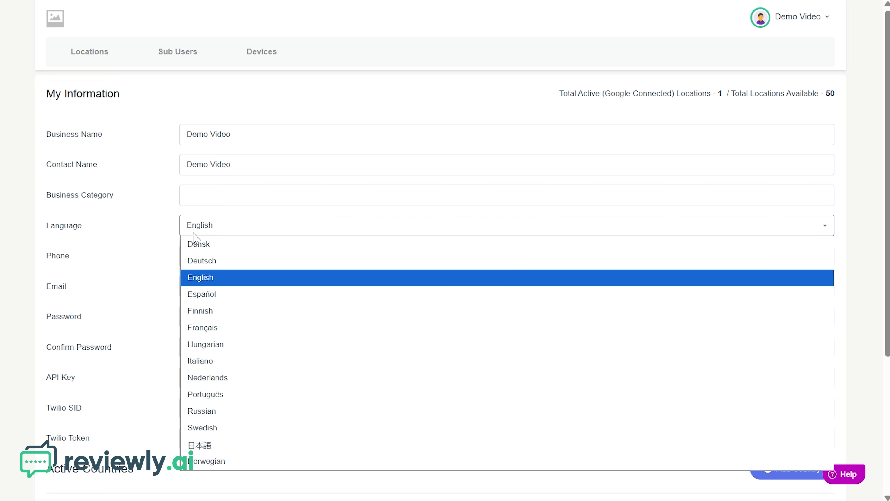
{"action": "left_click", "coordinate": [164, 240]}
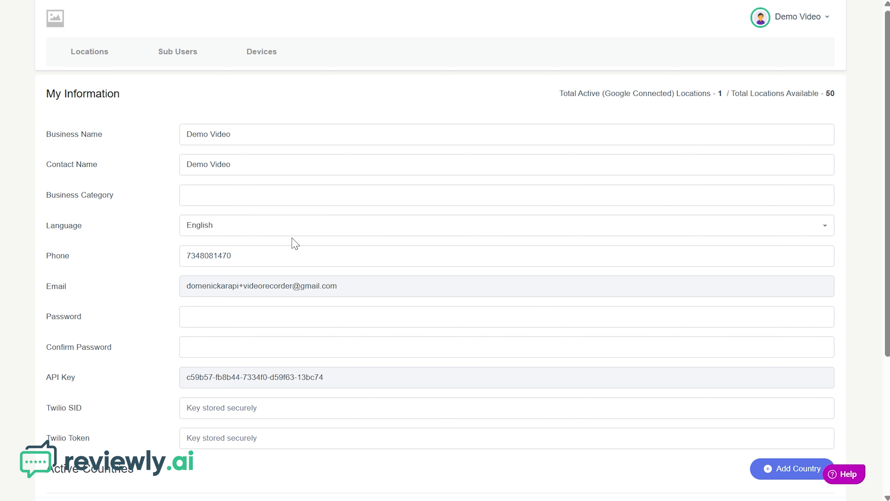
Examine the phone, password and API key fields, highlighting the API key and clearing the highlight
{"action": "left_click", "coordinate": [279, 253]}
{"action": "left_click", "coordinate": [291, 320]}
{"action": "left_click_drag", "start_coordinate": [185, 379], "coordinate": [354, 386]}
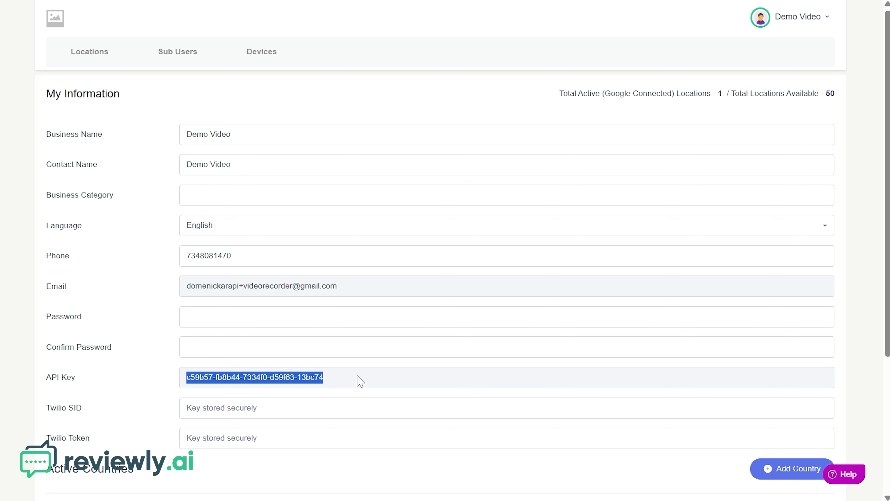
{"action": "left_click", "coordinate": [361, 382]}
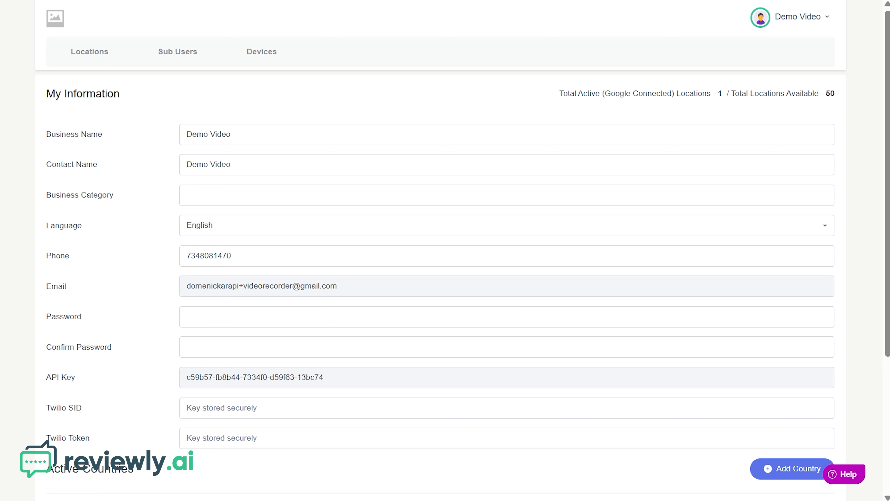
Examine the Twilio and Active Countries settings and the countries offered for a new Twilio location, and close the dialog without creating one
{"action": "scroll", "coordinate": [445, 251], "scroll_direction": "down", "scroll_amount": 4}
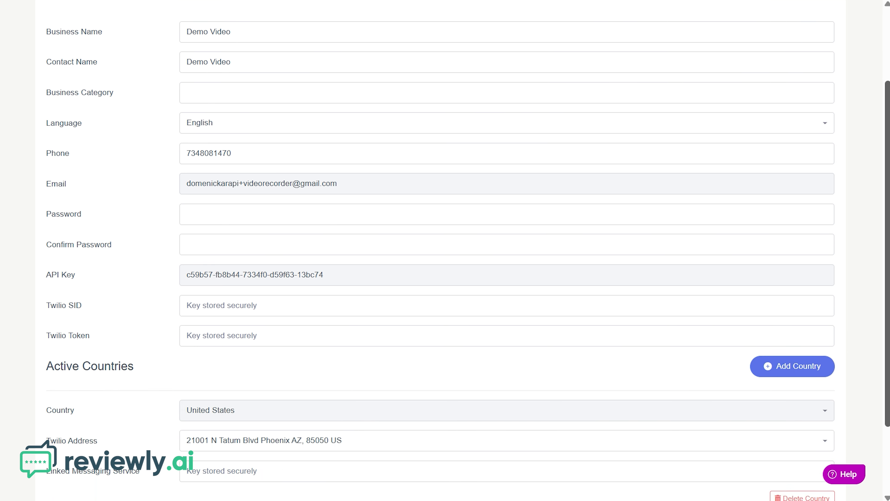
{"action": "scroll", "coordinate": [446, 250], "scroll_direction": "down", "scroll_amount": 1}
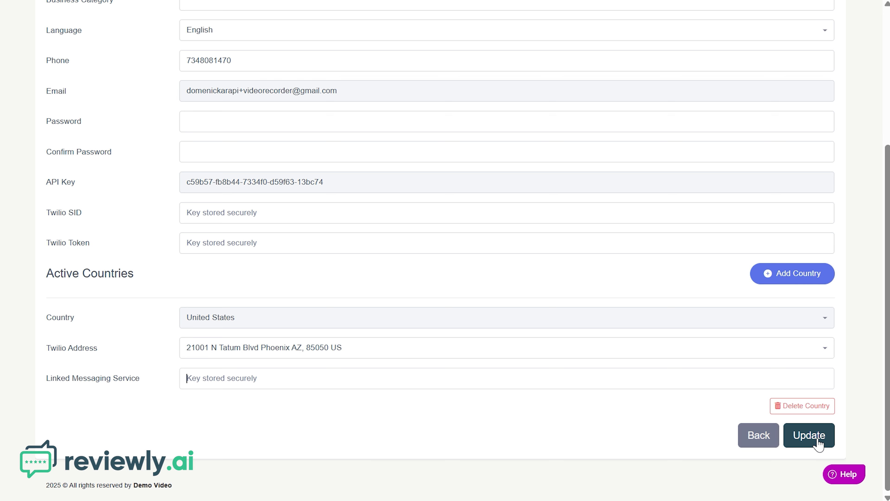
{"action": "left_click", "coordinate": [793, 284]}
{"action": "left_click", "coordinate": [402, 87]}
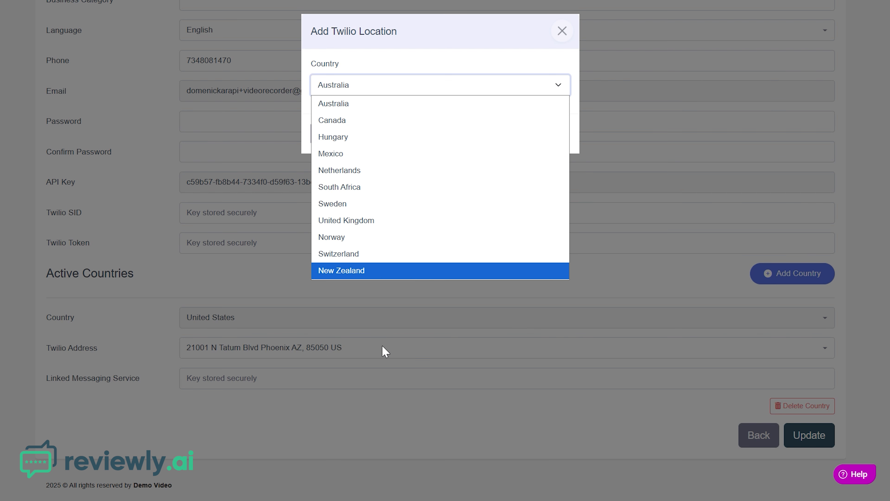
{"action": "left_click", "coordinate": [383, 413]}
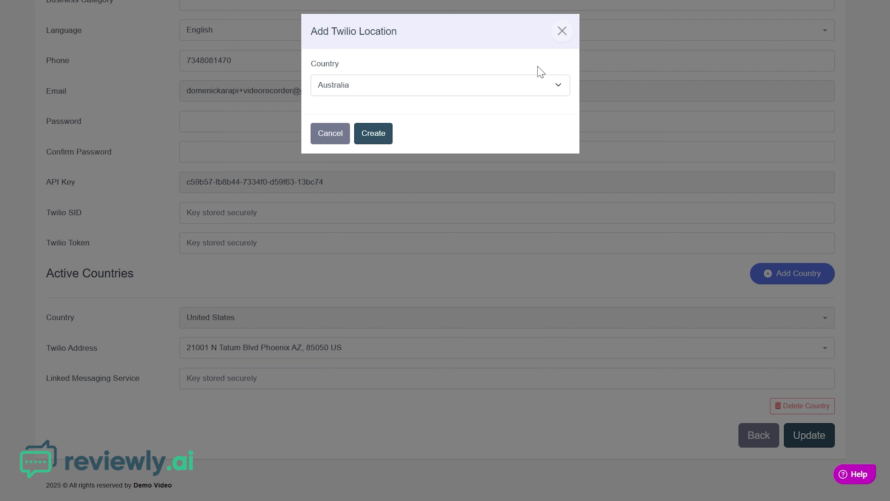
{"action": "left_click", "coordinate": [563, 37]}
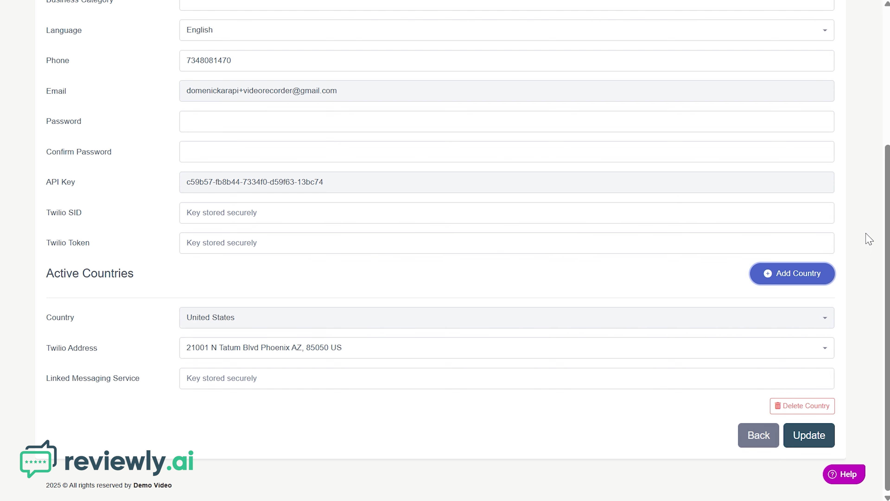
Leave the account information without updating it and return to the Locations list
{"action": "left_click_drag", "start_coordinate": [888, 240], "coordinate": [888, 105]}
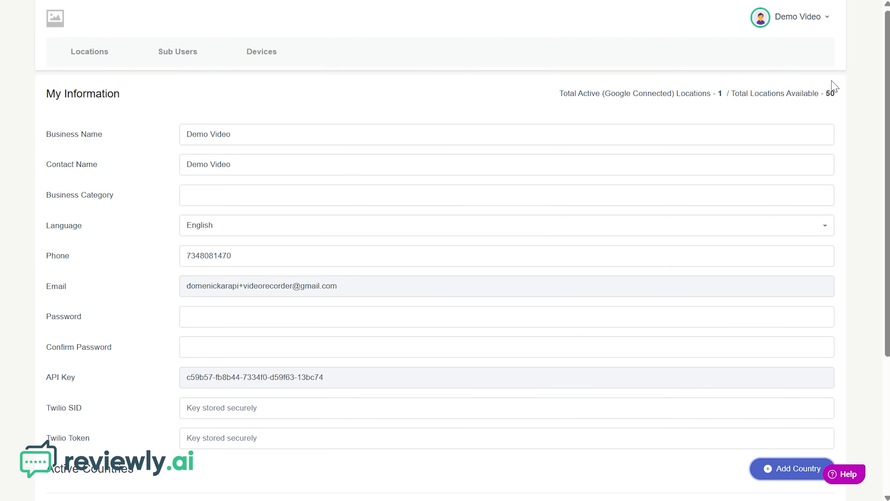
{"action": "left_click", "coordinate": [78, 56]}
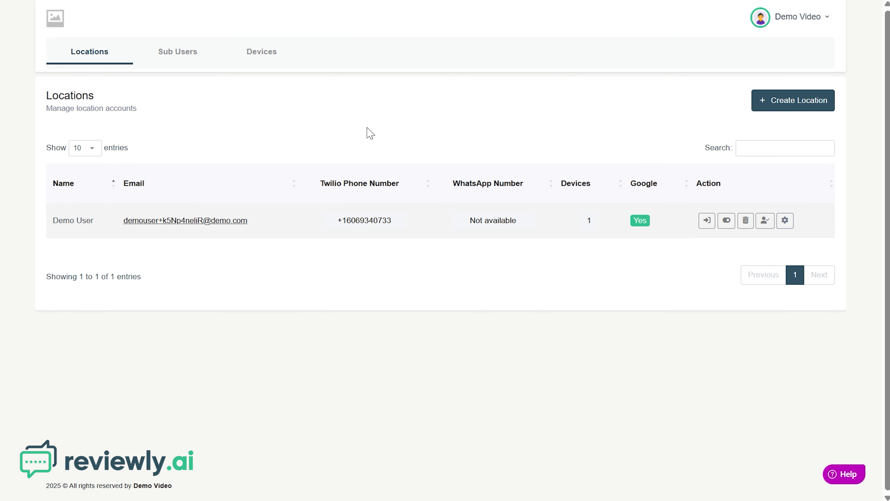